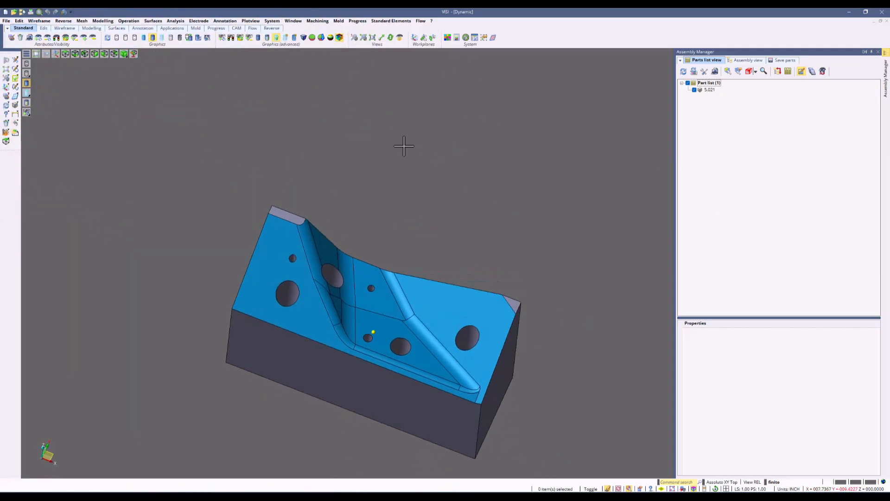
- Start the Projected area command and select the whole block as the body to project
click(37, 20)
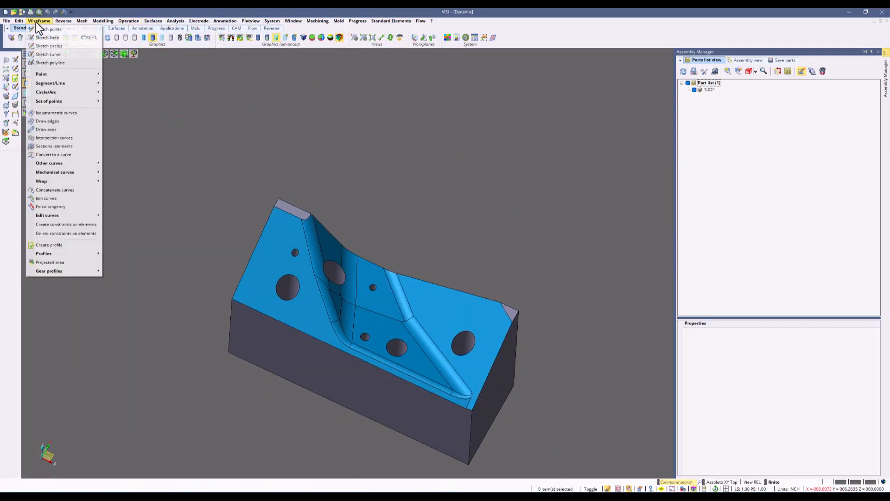
click(82, 263)
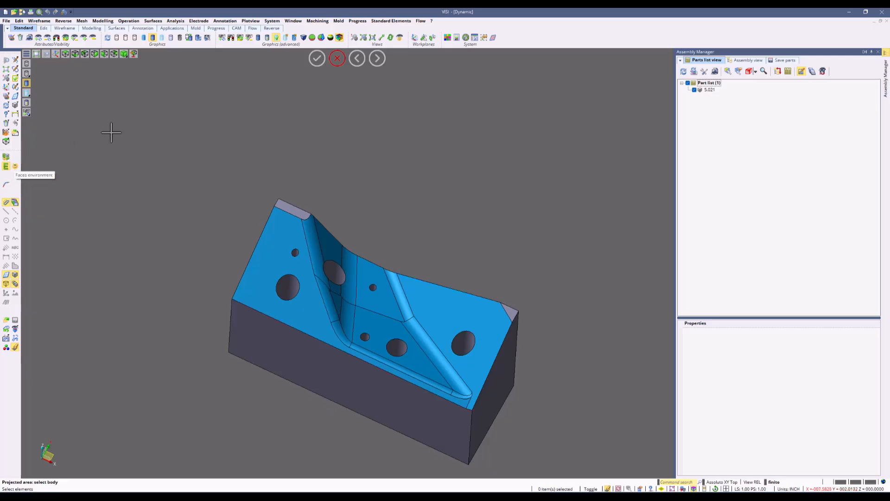
click(277, 261)
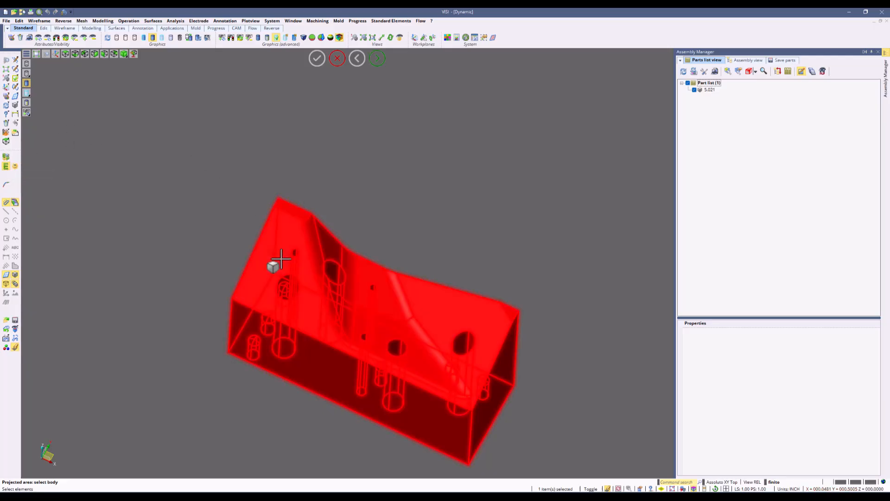
right_click(173, 193)
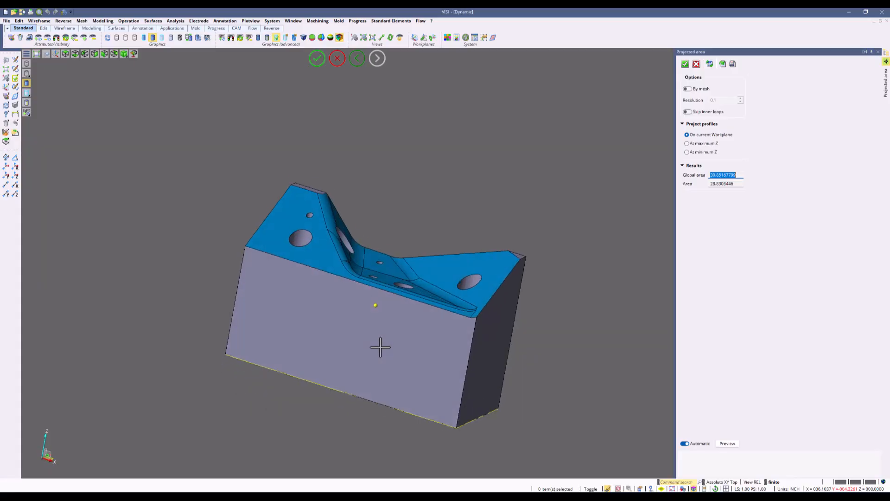
- Preview the available Z placements and the Skip inner loops option, and create the projected profiles at maximum Z with inner loops included
click(688, 144)
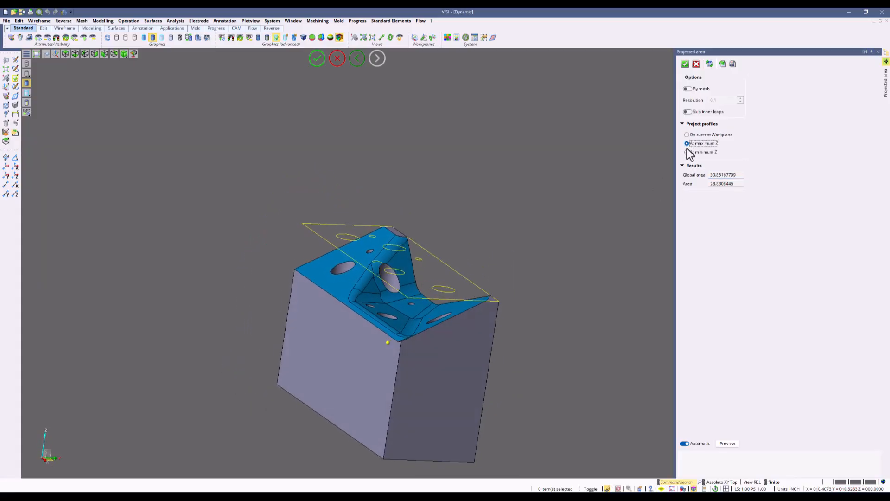
click(688, 153)
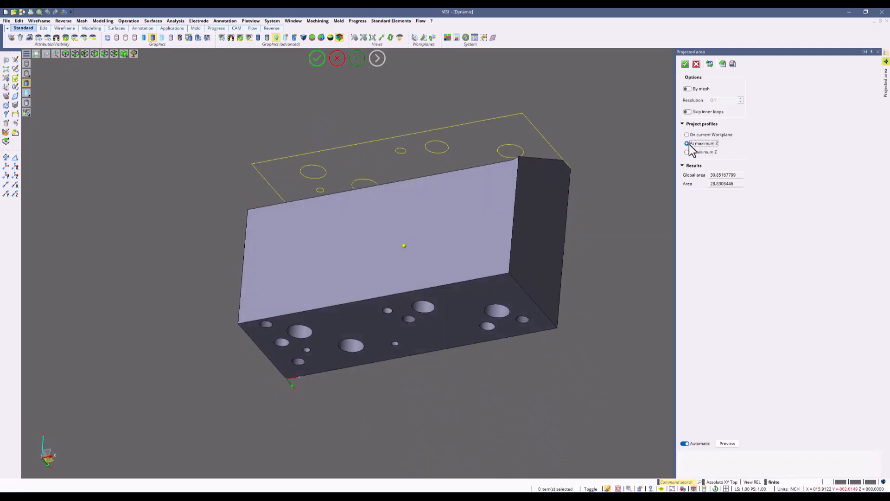
click(689, 136)
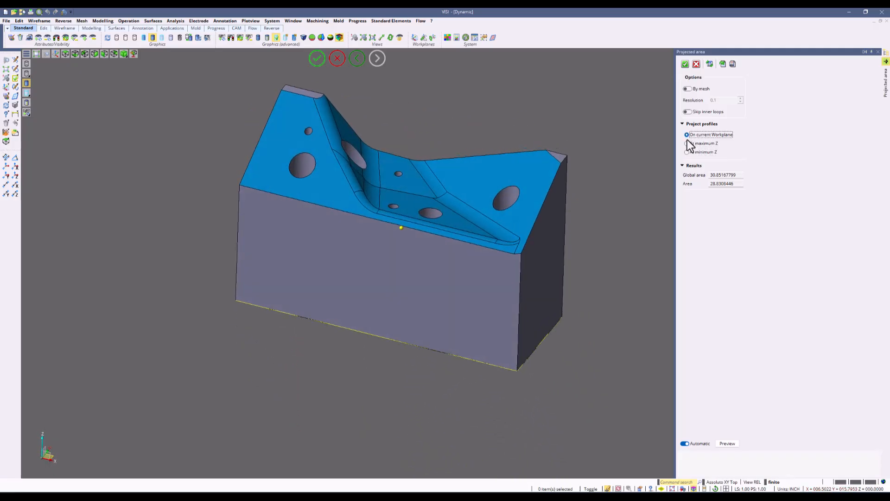
click(687, 111)
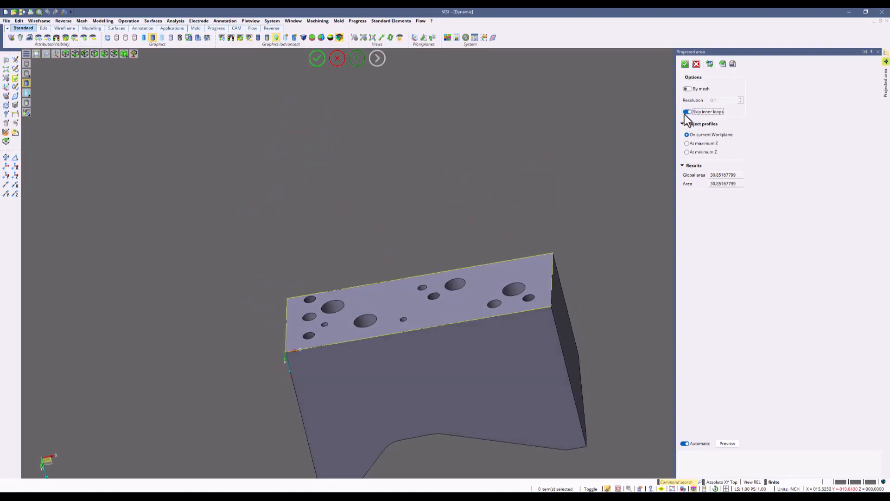
click(689, 144)
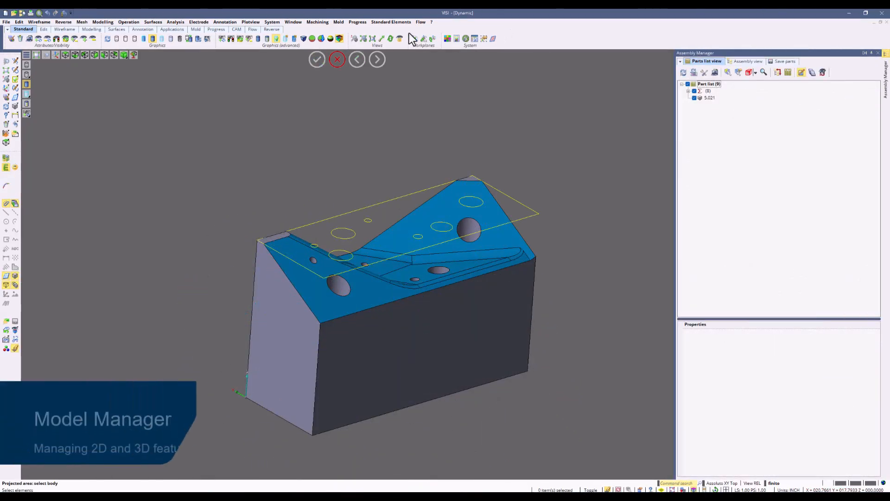
- Open the CAM Navigator and add a setup to the model manager along the block's vertical Z direction
click(317, 23)
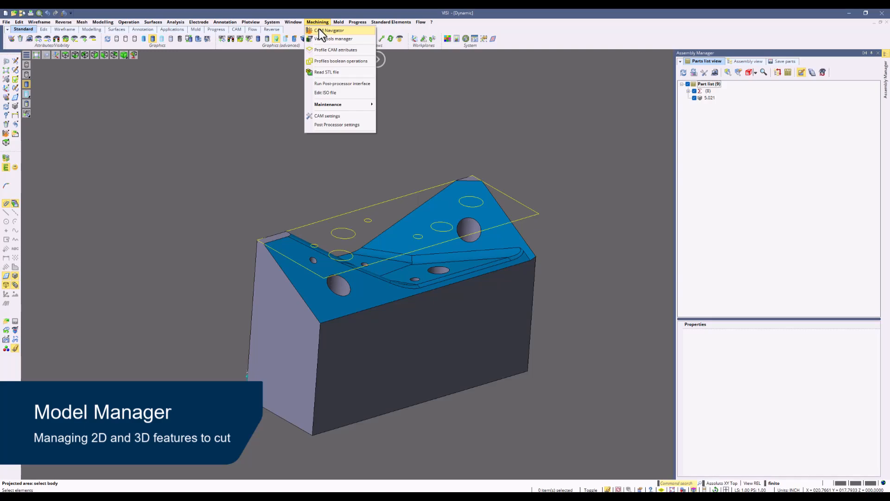
click(319, 29)
right_click(723, 71)
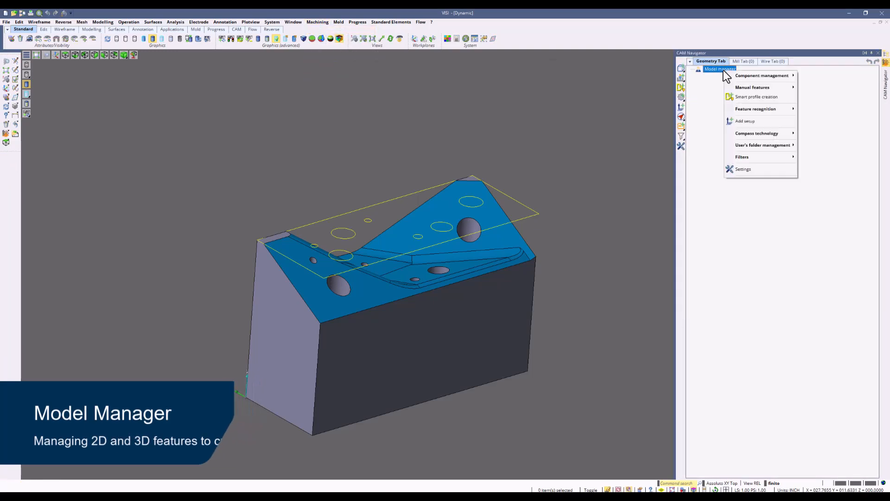
mouse_move(759, 89)
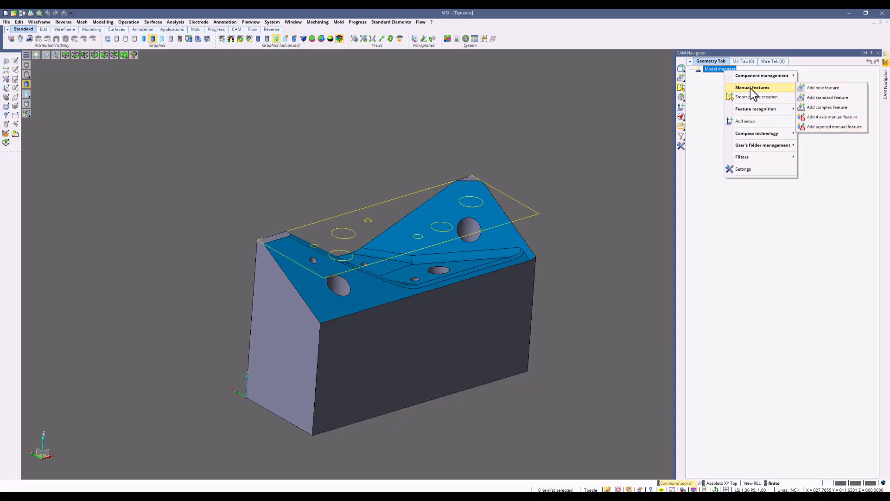
click(742, 122)
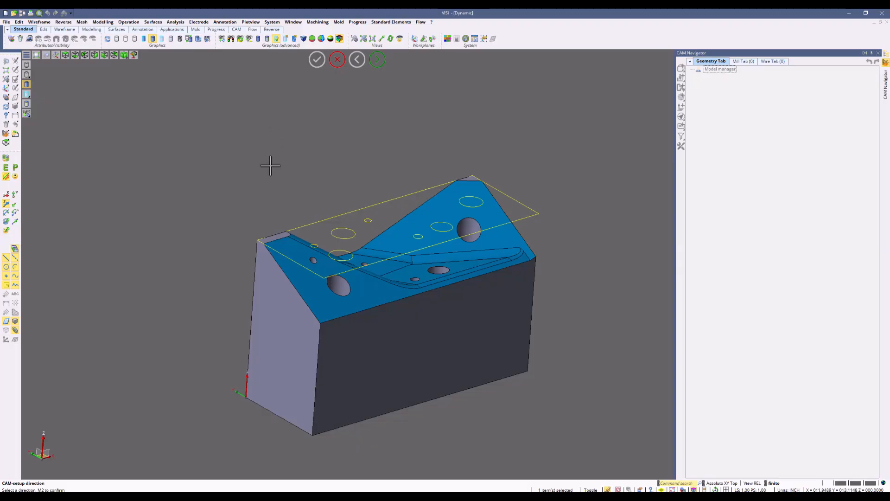
right_click(268, 195)
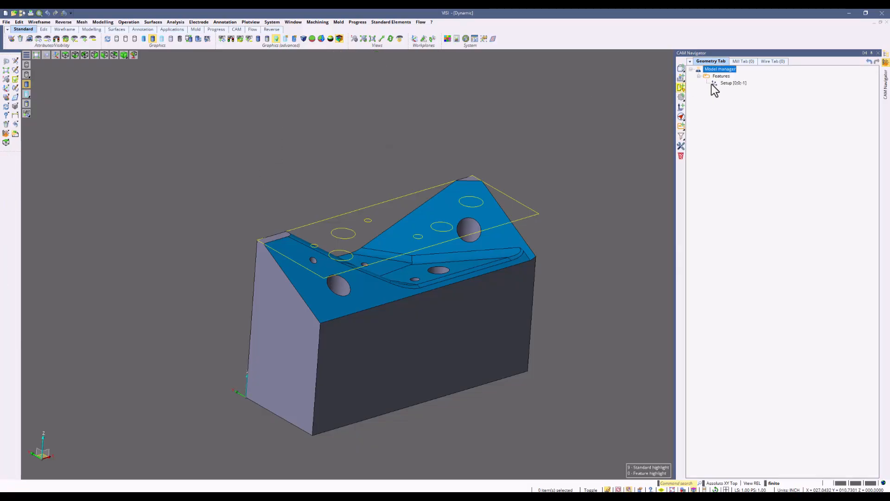
- Start a hole feature in the setup, using the large projected circle nearest the block's rear edge as the top profile
click(736, 83)
right_click(738, 92)
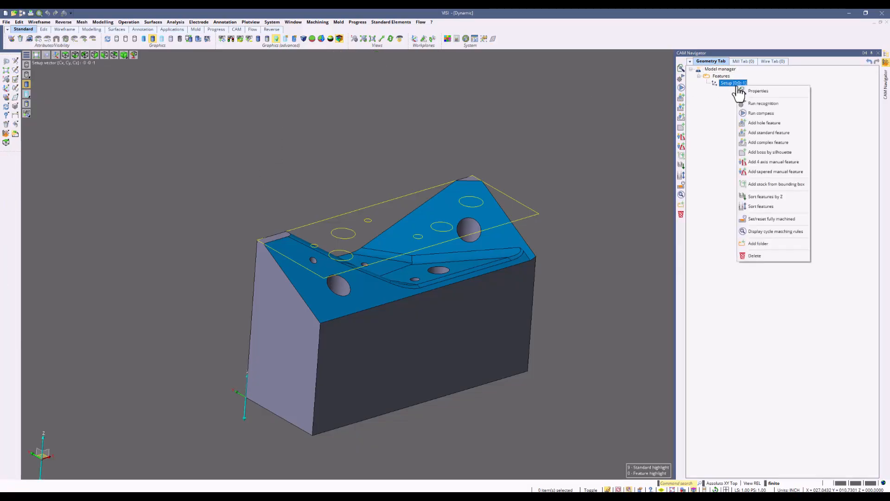
click(764, 127)
click(355, 238)
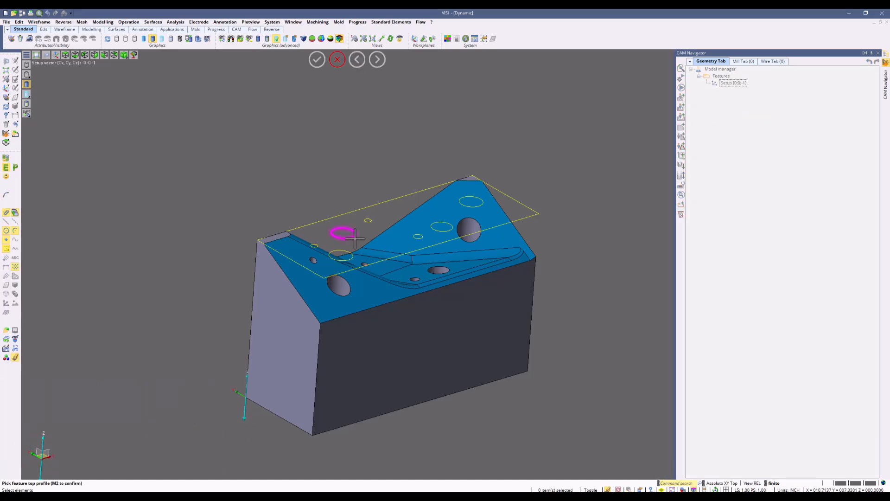
right_click(276, 161)
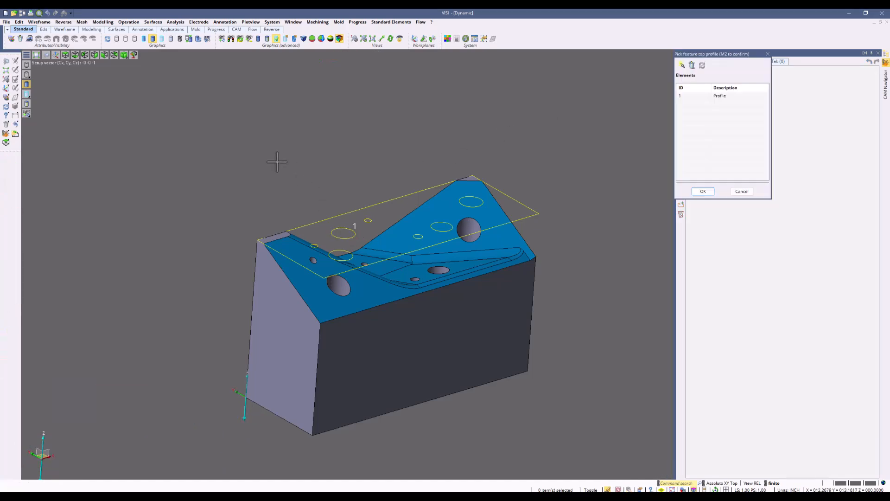
click(701, 191)
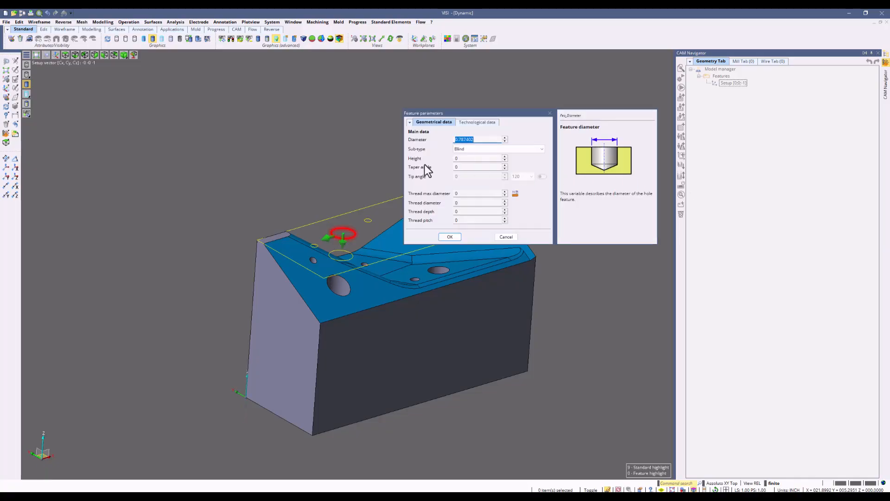
- Define the large hole as a Through feature with height 5.669291, taken down to the block's bottom corner
click(485, 148)
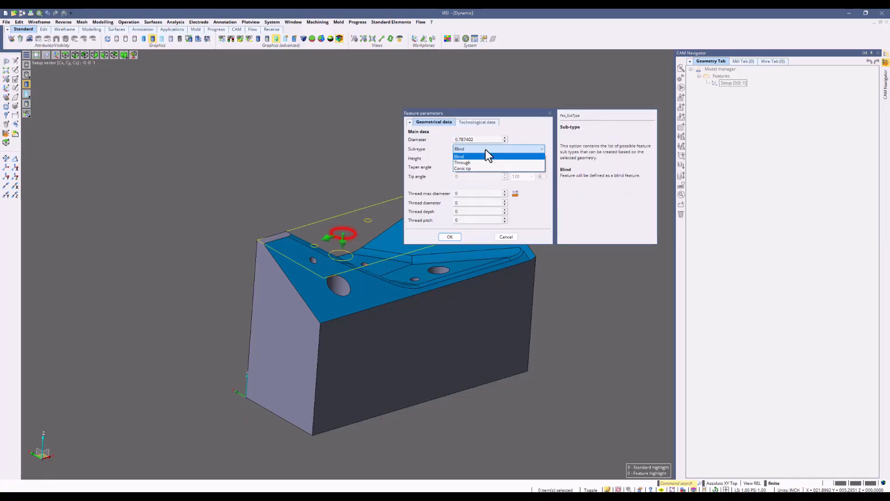
click(468, 169)
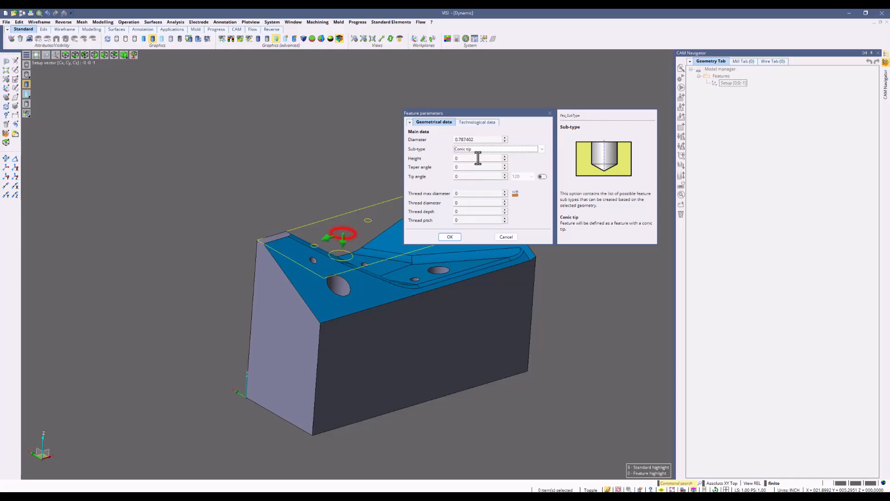
click(479, 151)
click(469, 163)
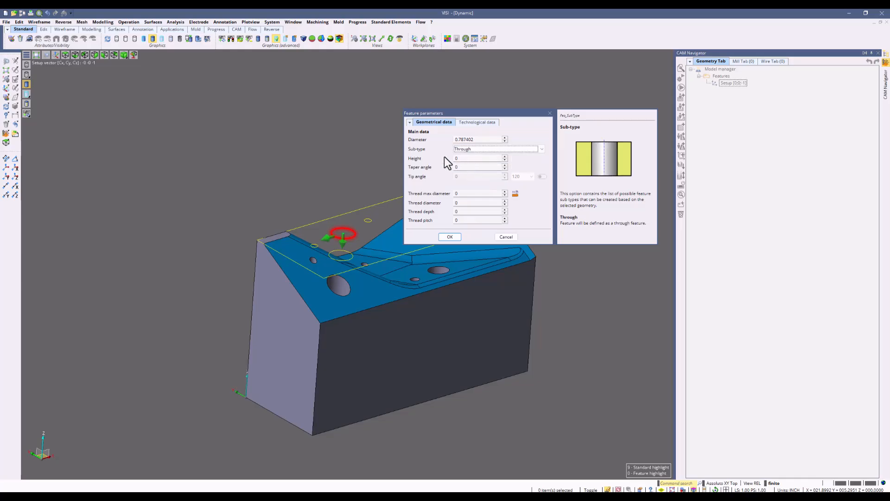
drag(341, 241, 312, 434)
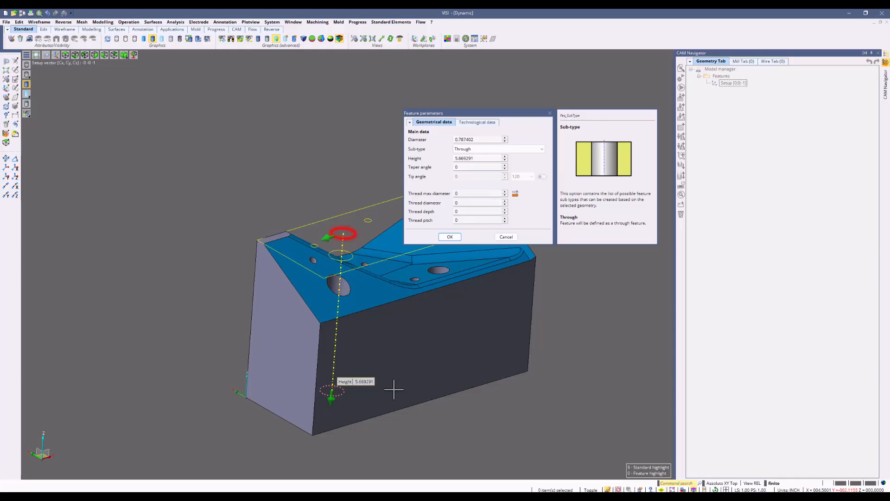
middle_drag(393, 389, 449, 238)
click(449, 238)
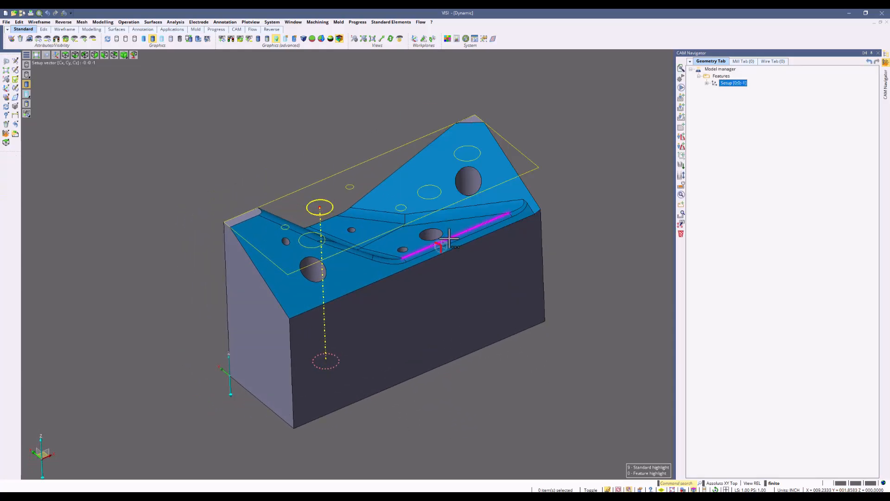
- Select the two small projected circles on either side of the large hole as top profiles for one hole feature
middle_drag(554, 237, 484, 239)
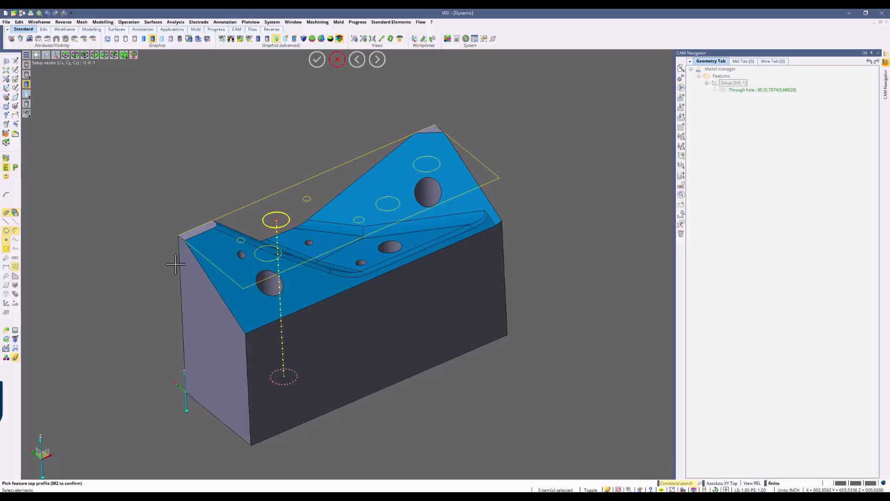
click(242, 240)
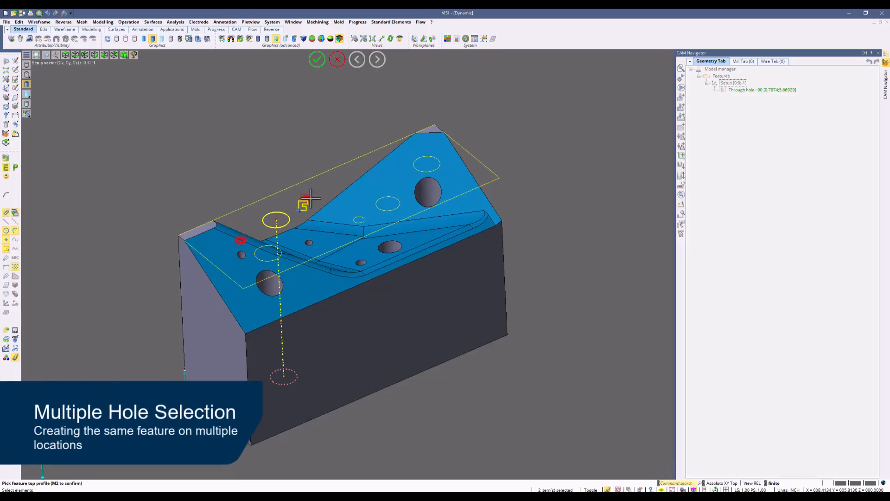
right_click(316, 129)
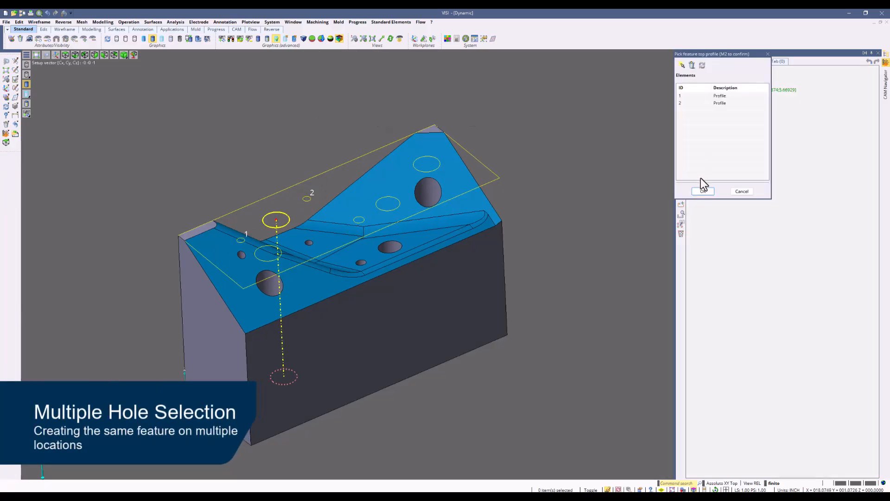
click(703, 191)
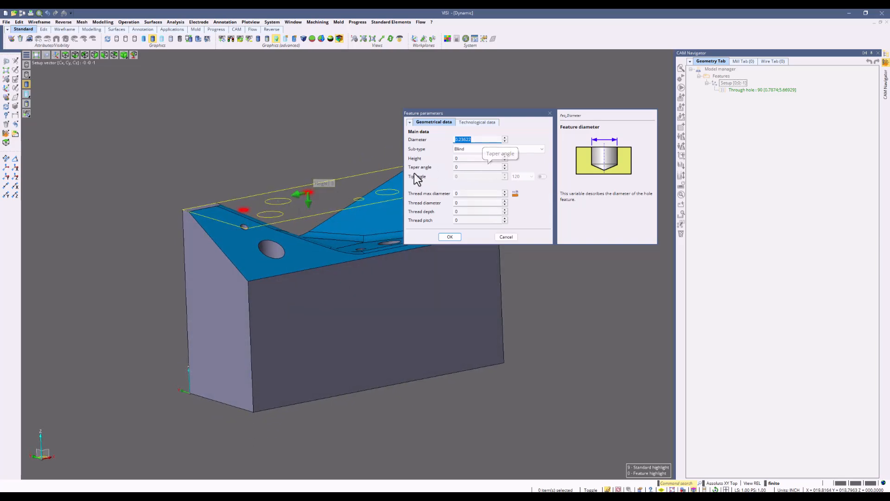
- Define both small holes as Through with height 5.669291 down to the block's bottom corner, and expand their group in the feature tree
click(489, 152)
click(487, 159)
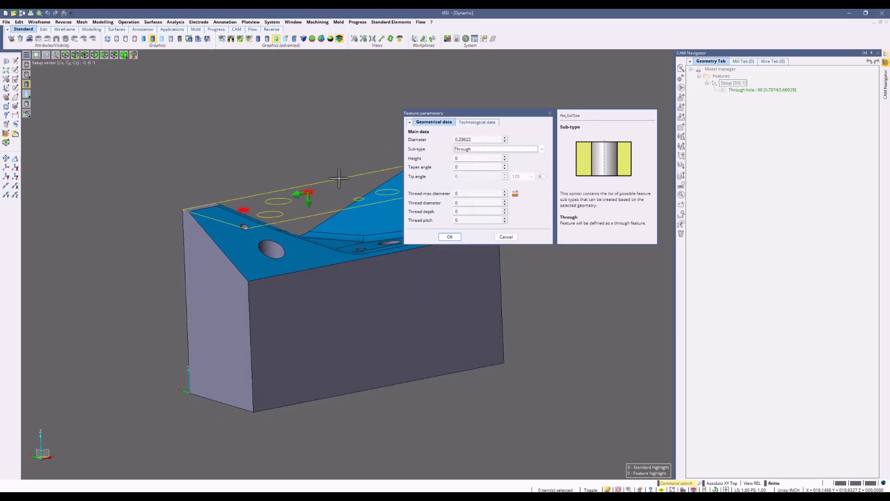
drag(308, 199, 255, 410)
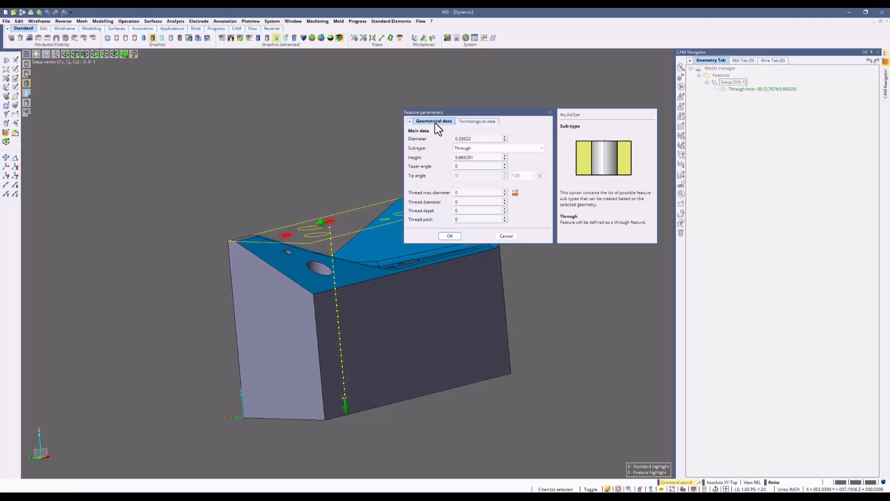
click(452, 236)
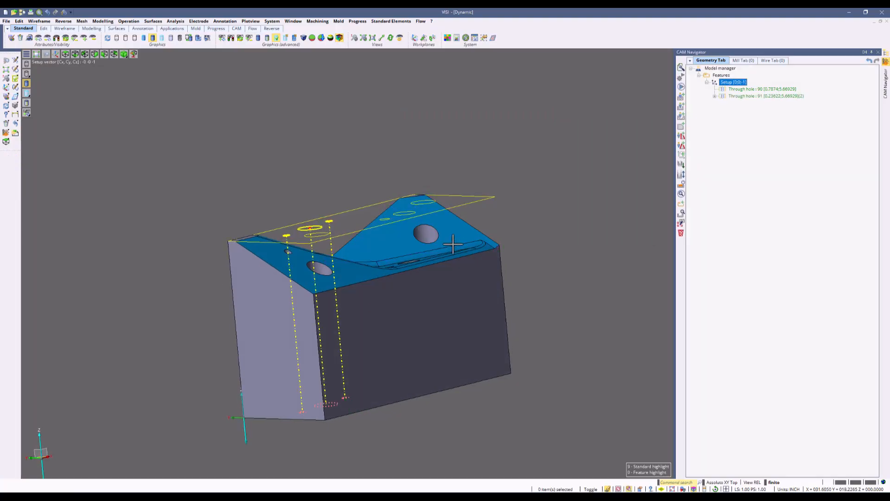
click(714, 96)
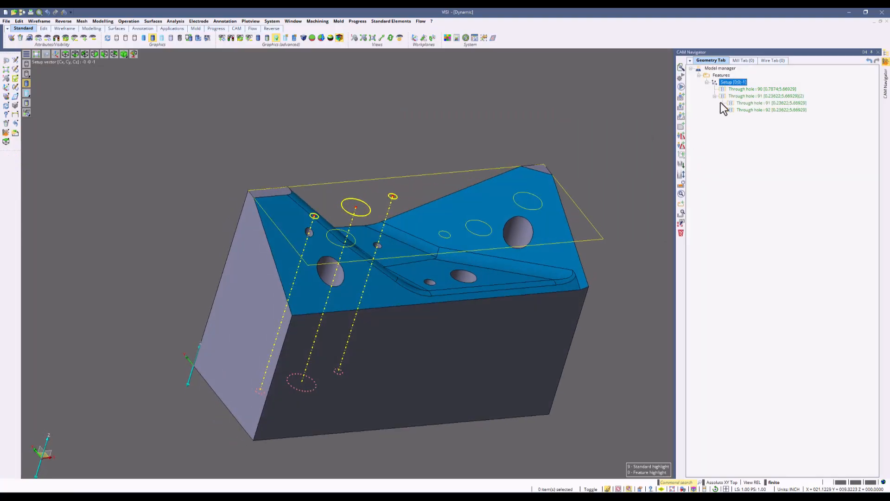
drag(764, 125, 749, 104)
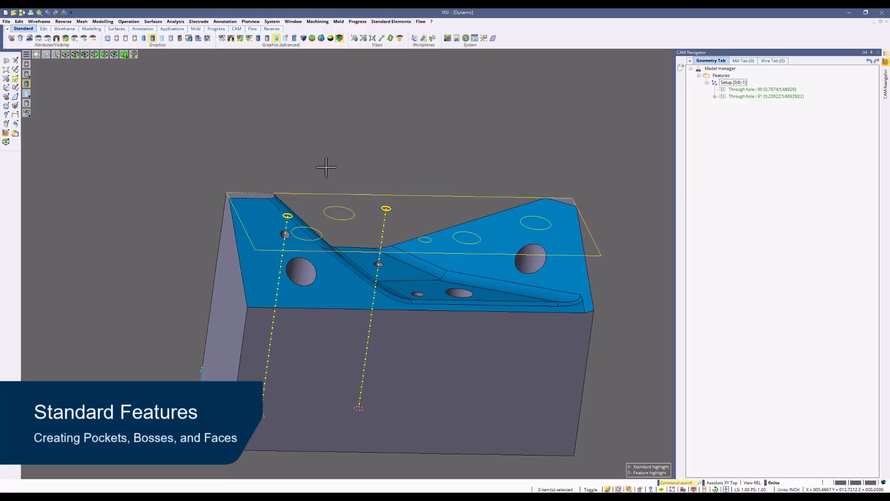
- Start a standard feature in the setup, using the outer rectangular projected profile as its top profile
right_click(733, 83)
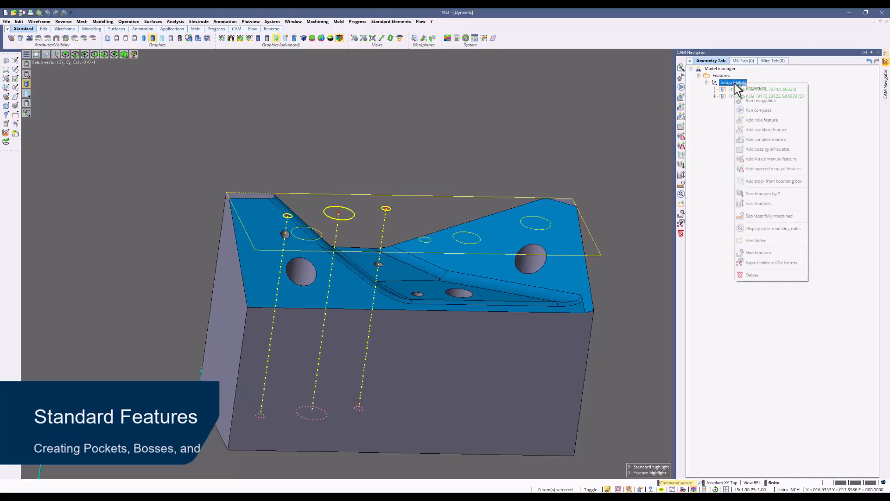
click(774, 133)
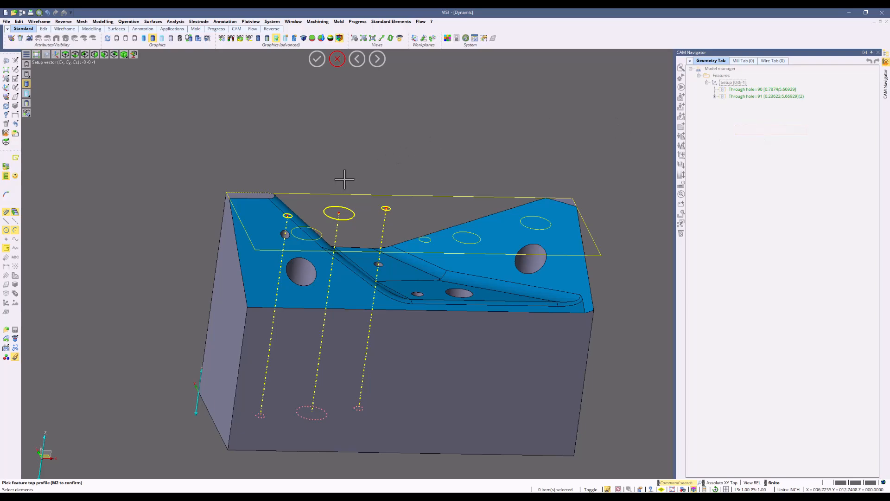
click(329, 192)
middle_drag(350, 150, 350, 149)
right_click(350, 149)
click(709, 190)
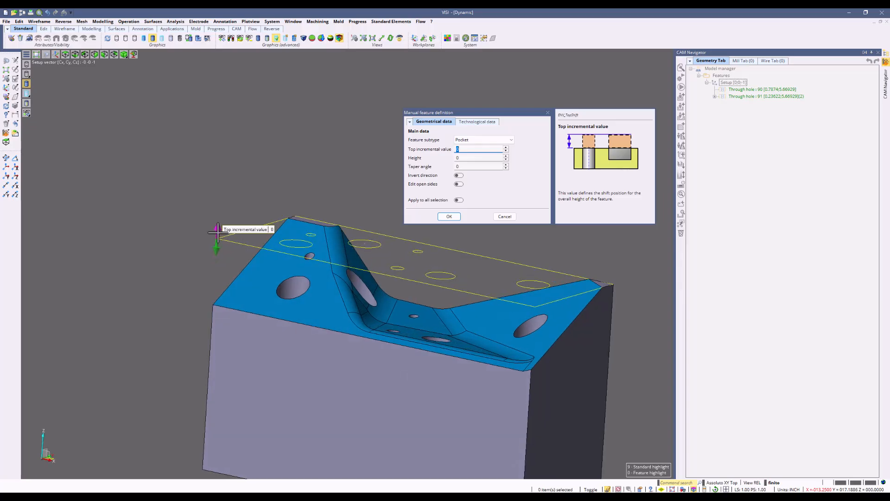
- Give the rectangular standard feature a height of 5.669291 down to the block's bottom corner and set its feature subtype to Boss
scroll(217, 246, down, 2)
middle_drag(216, 247, 230, 205)
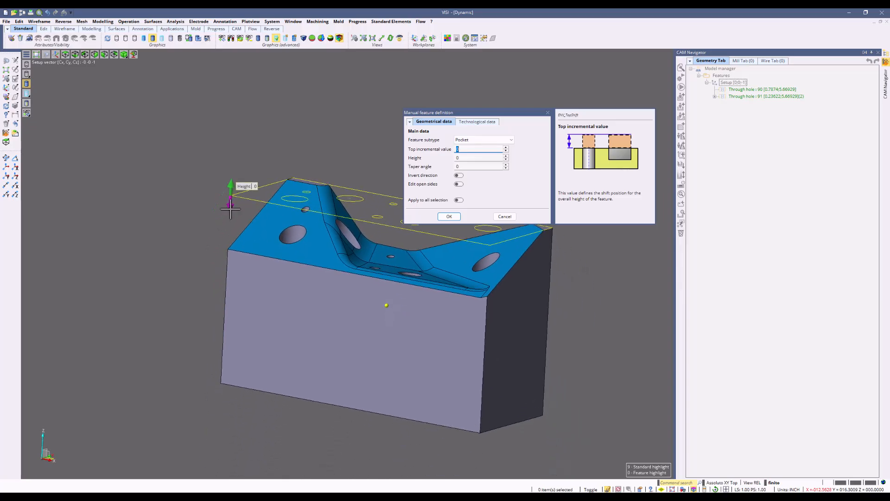
drag(231, 205, 219, 381)
middle_drag(219, 382, 232, 362)
click(485, 139)
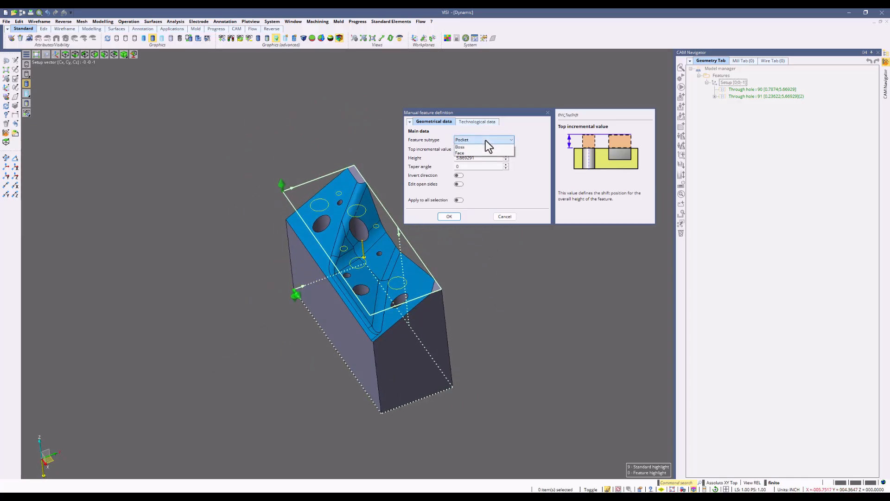
click(475, 160)
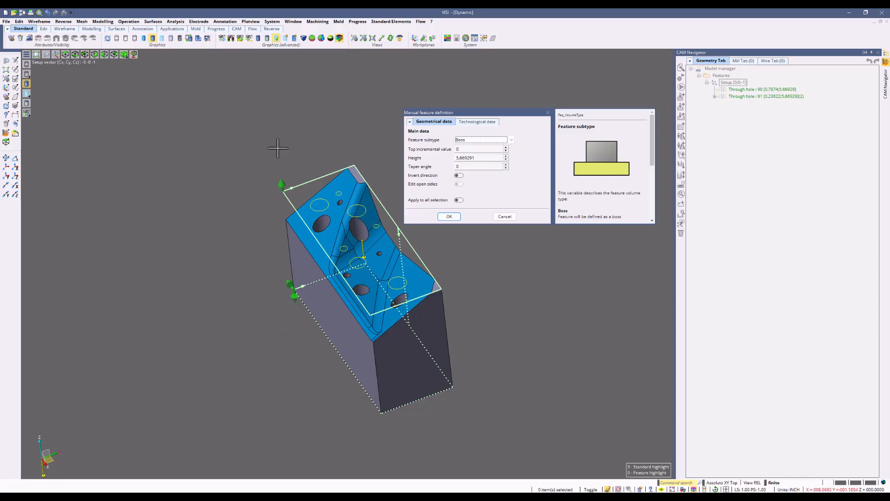
click(477, 139)
click(459, 159)
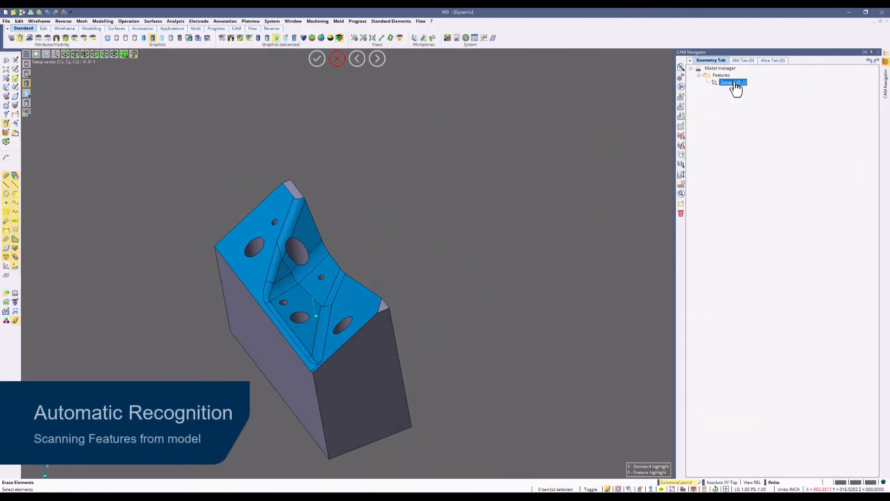
- Run automatic recognition on the setup with Add boss by silhouette enabled, and highlight the recognised holes and boss in the feature tree
right_click(736, 89)
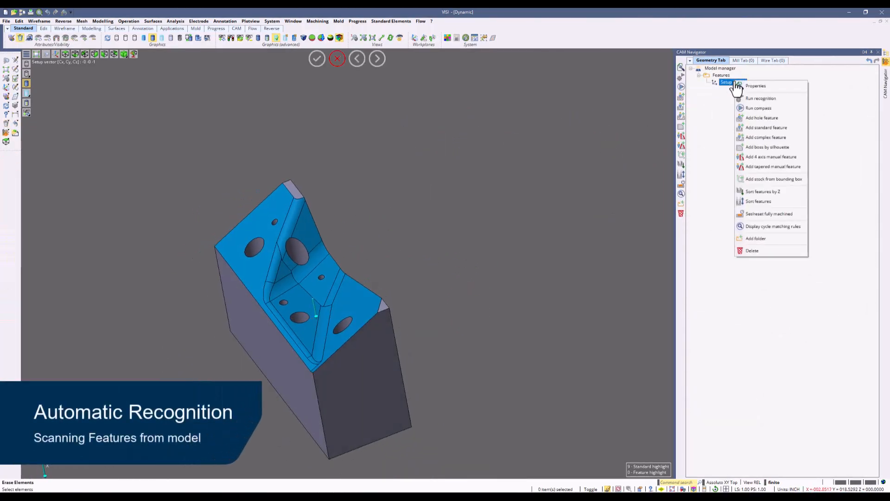
click(754, 101)
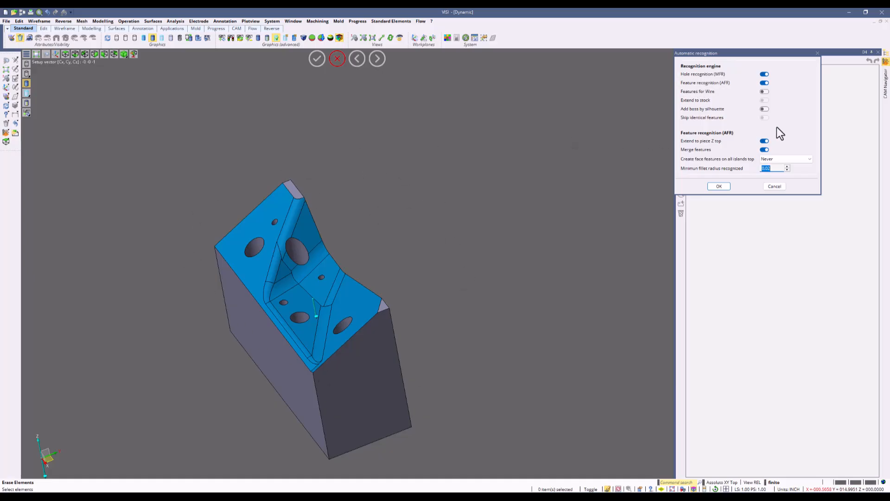
click(765, 109)
click(719, 187)
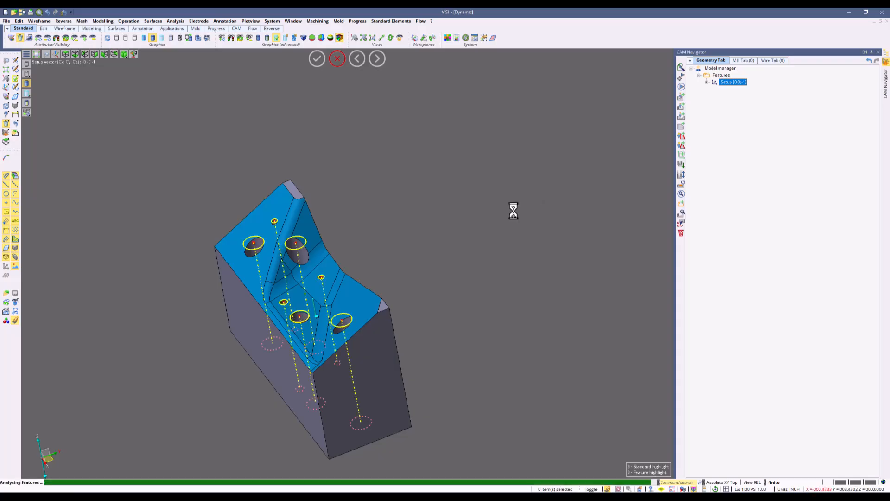
click(705, 82)
click(739, 91)
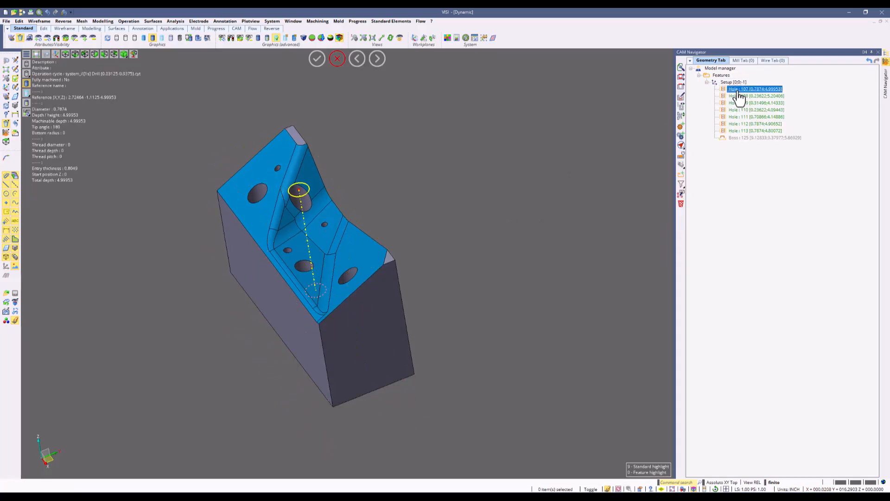
shift+click(745, 132)
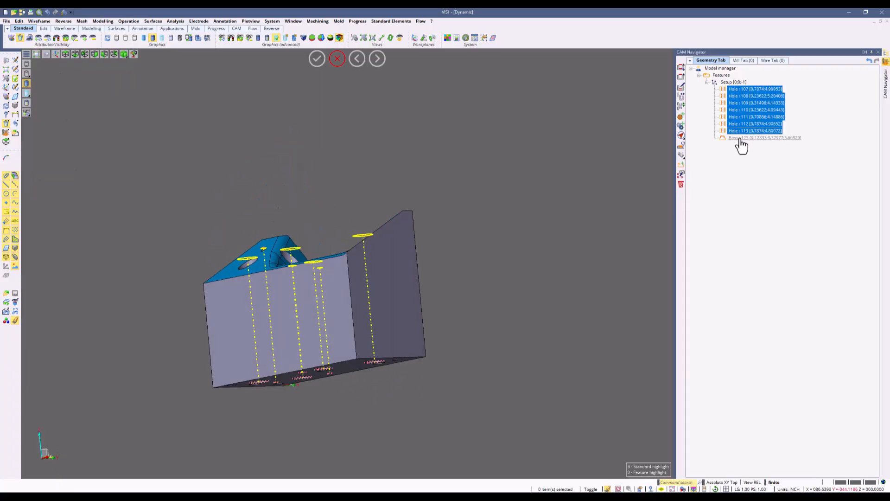
click(742, 139)
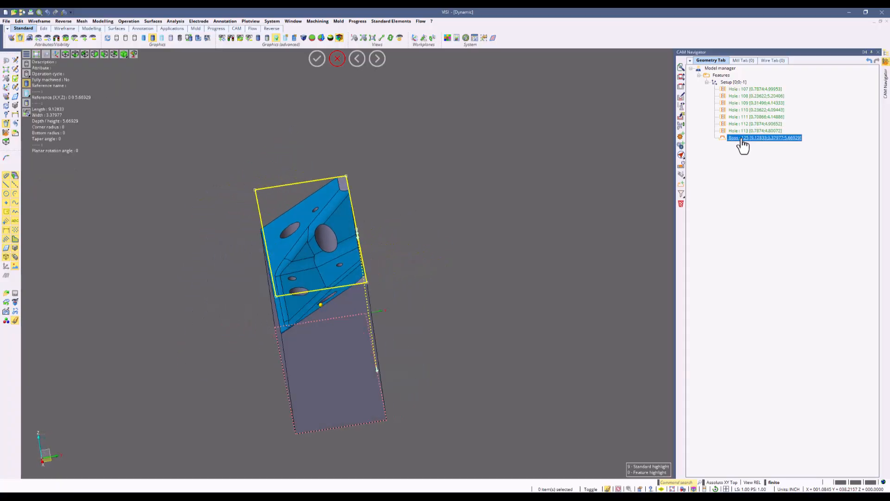
- Raise the feature Z top of Hole 113 to the top corner of the block's tallest peak
click(742, 131)
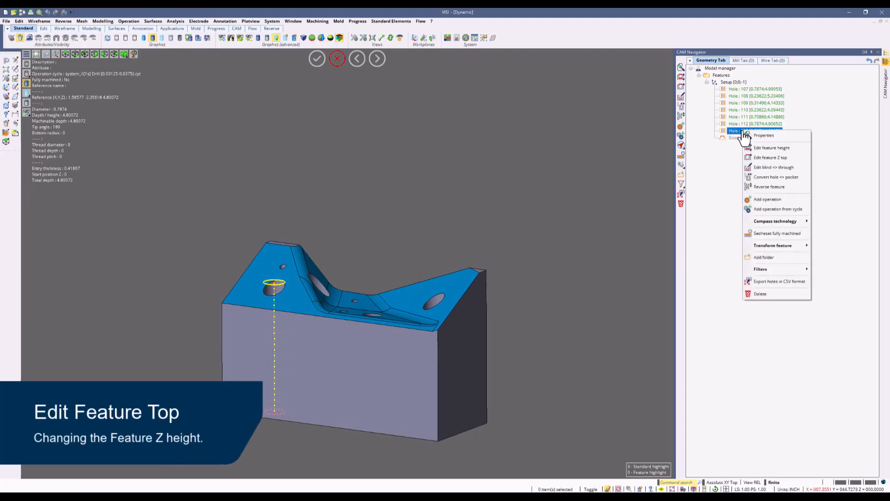
click(767, 159)
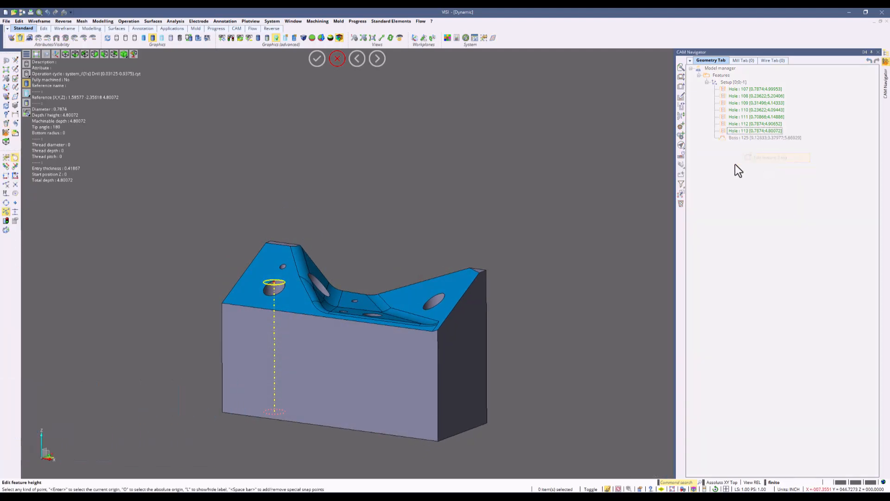
click(268, 239)
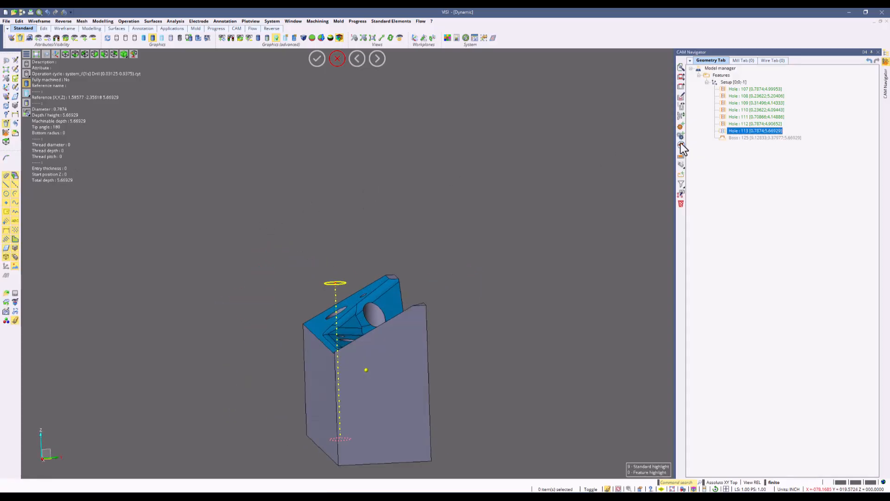
- Raise the feature Z top of Hole 112 to the block's upper corner beside that hole
click(750, 124)
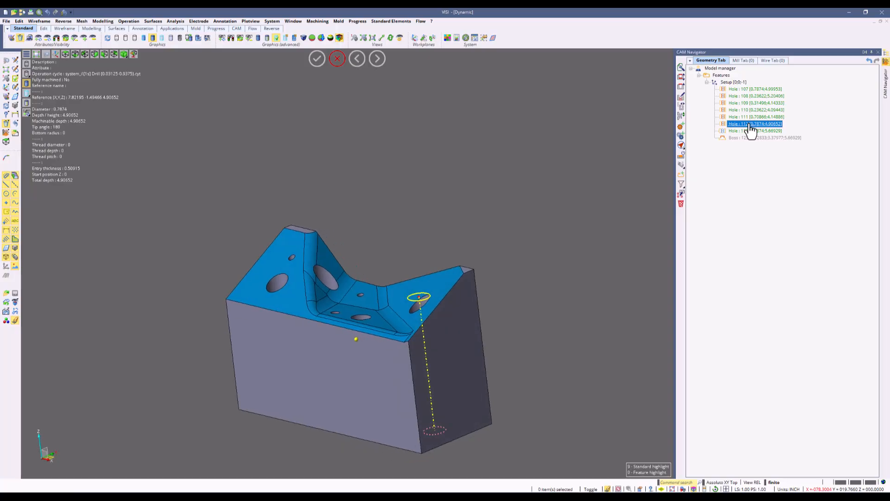
right_click(749, 125)
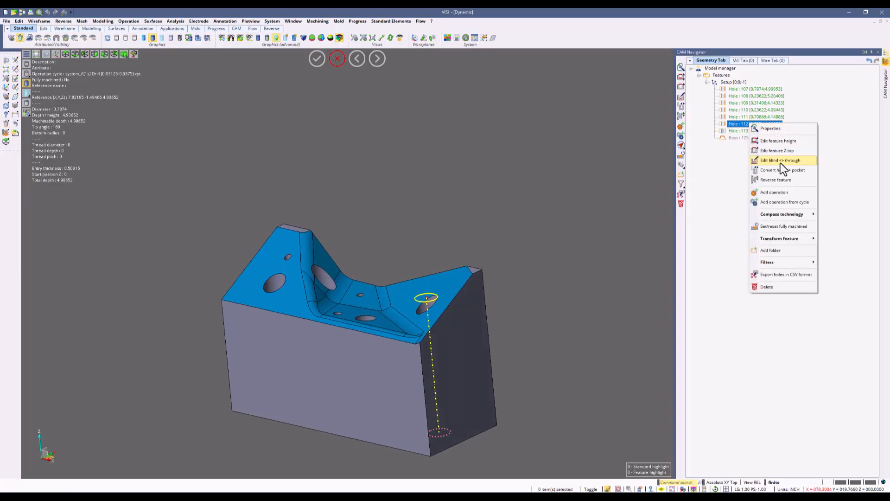
click(777, 151)
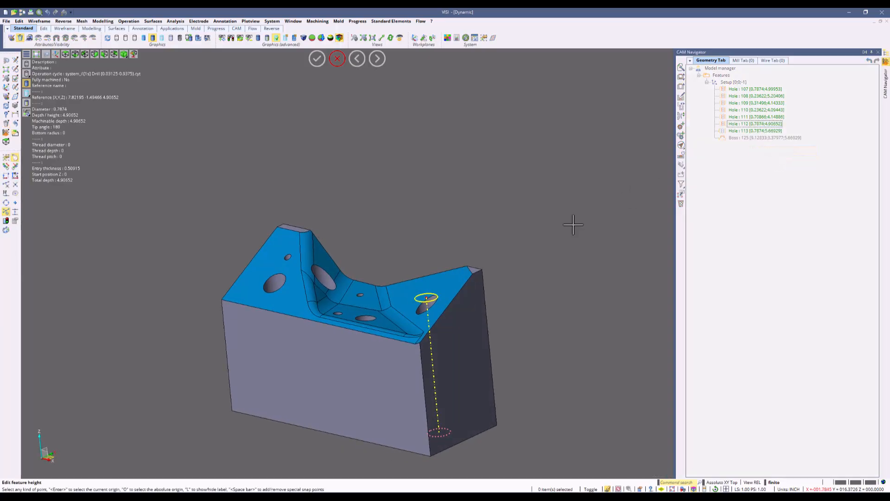
click(481, 268)
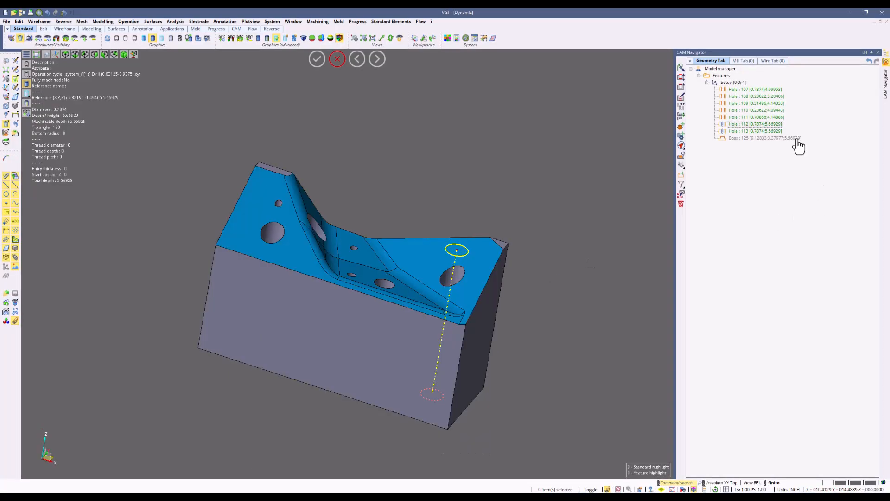
- Examine the drill operations, drill cycles and 2.5ax operations offered for Holes 107 to 111, and close the selection without adding one
click(740, 118)
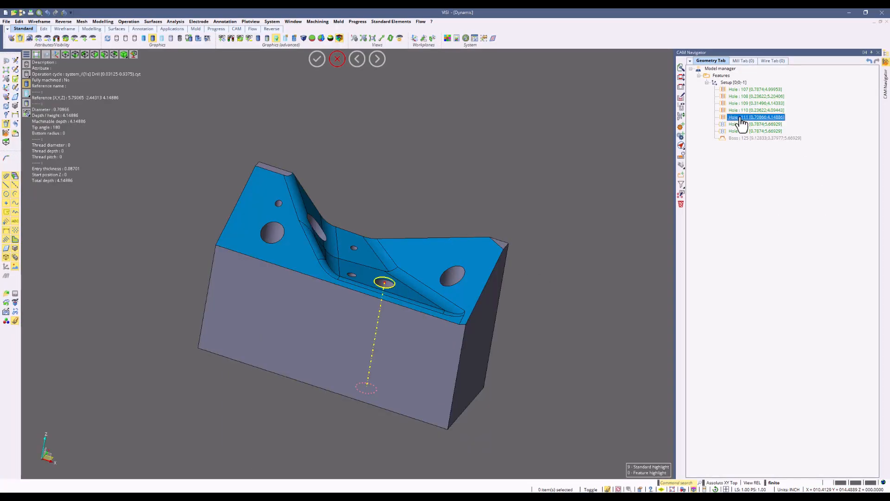
click(738, 111)
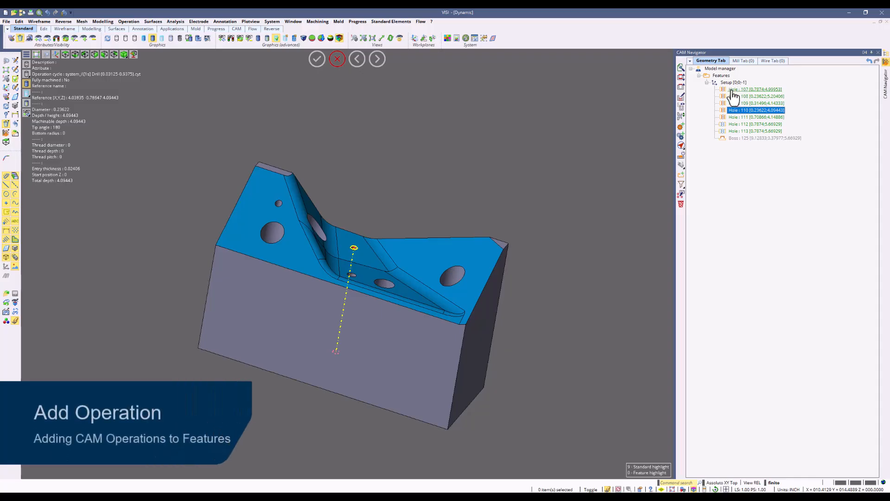
click(733, 90)
shift+click(739, 117)
right_click(741, 110)
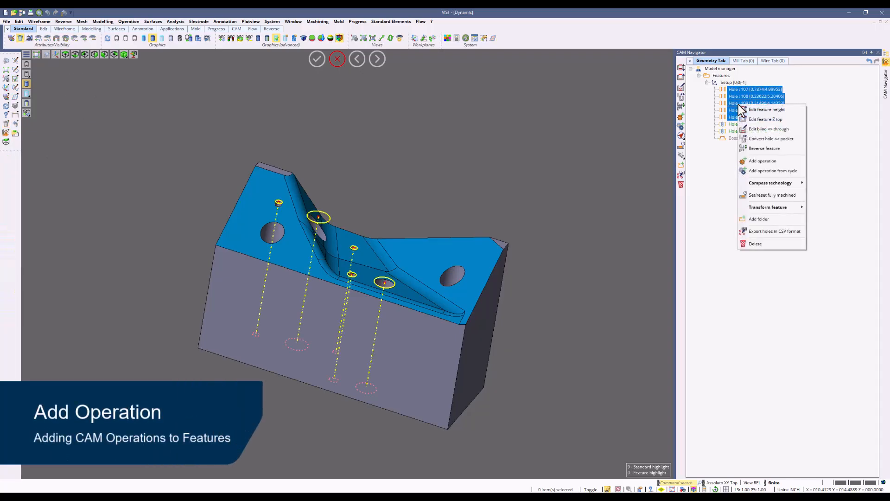
click(764, 161)
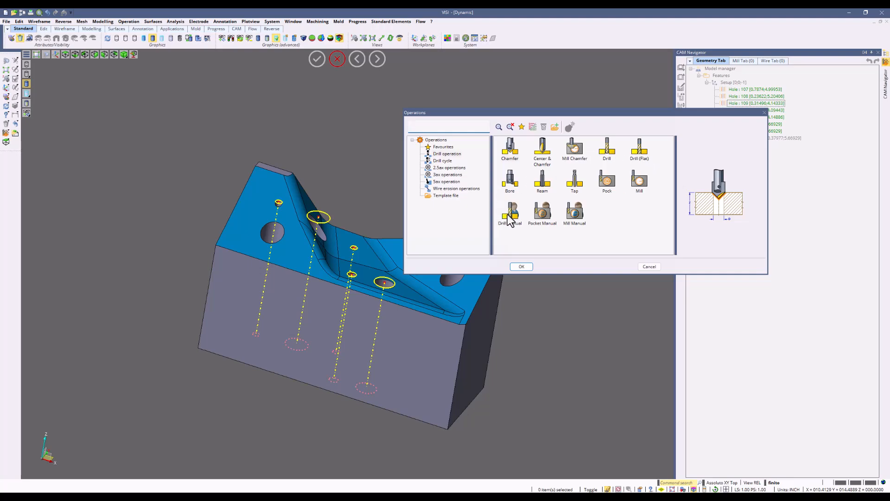
click(443, 162)
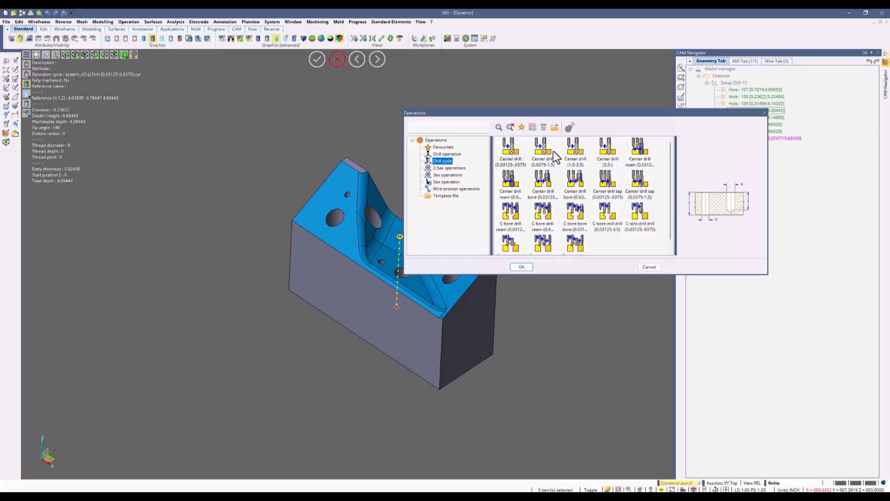
click(542, 184)
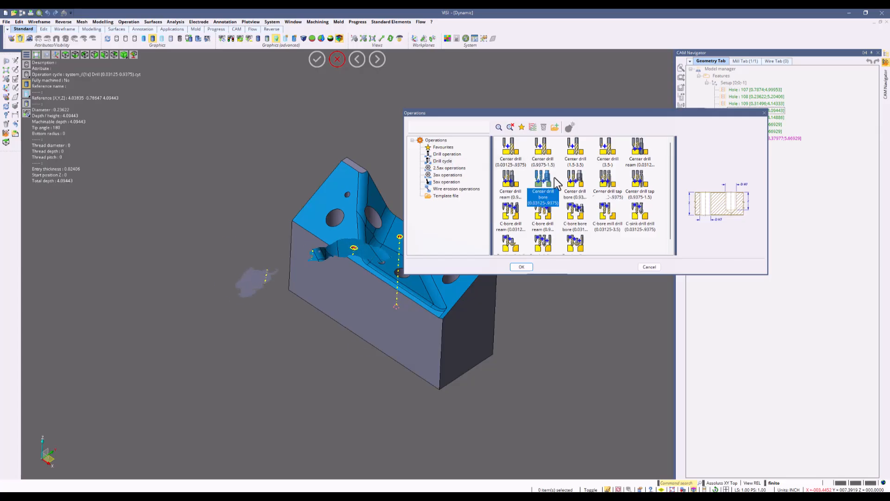
click(447, 168)
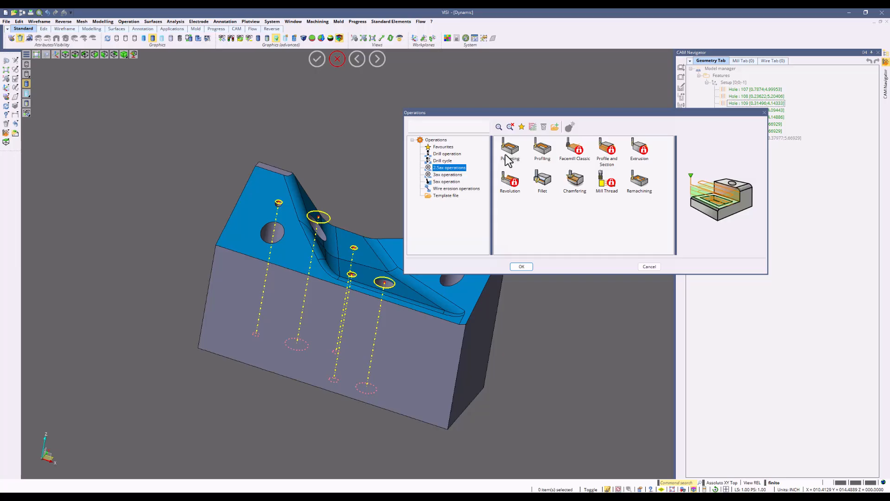
click(649, 267)
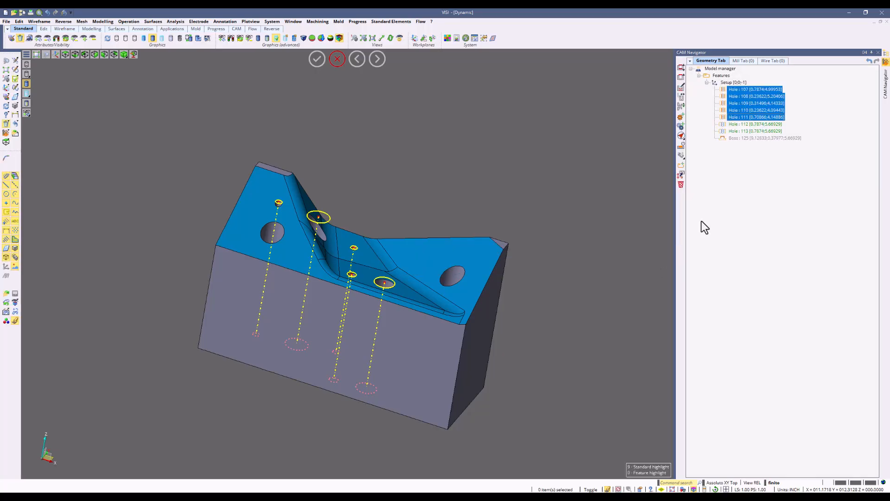
- Examine the 2.5ax operations offered for the boss feature, and close the selection without adding one
click(746, 138)
right_click(743, 138)
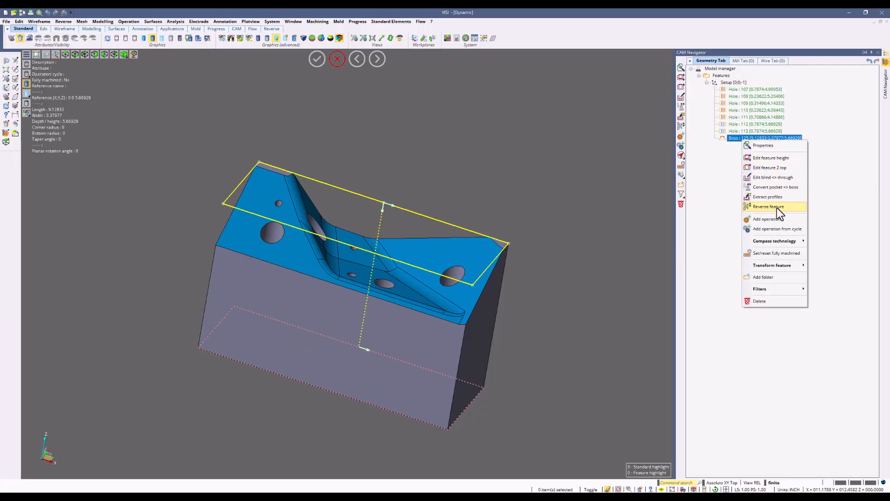
click(771, 218)
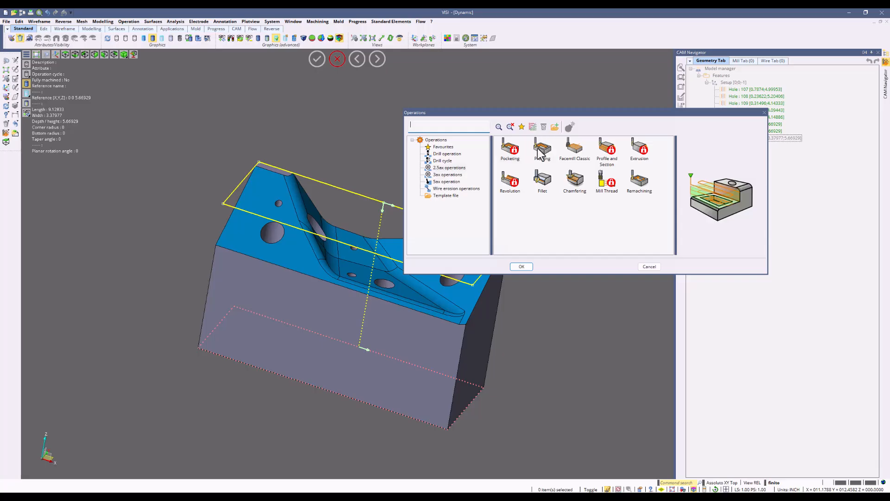
click(651, 262)
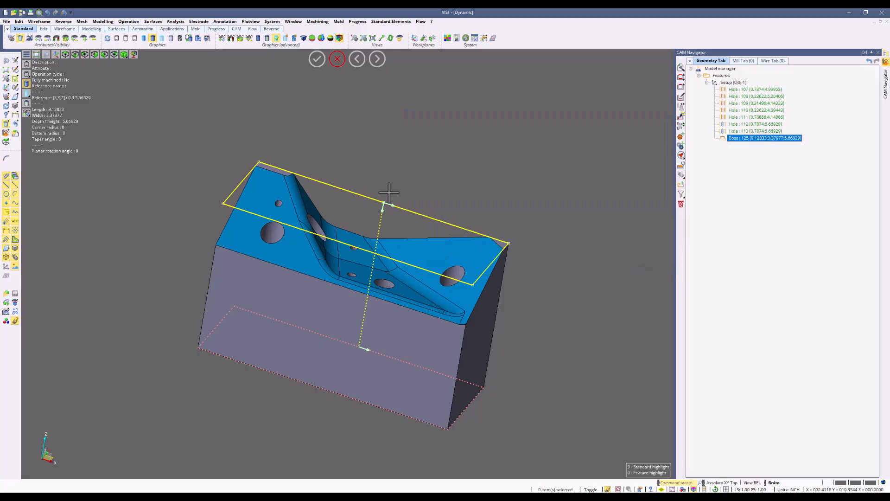